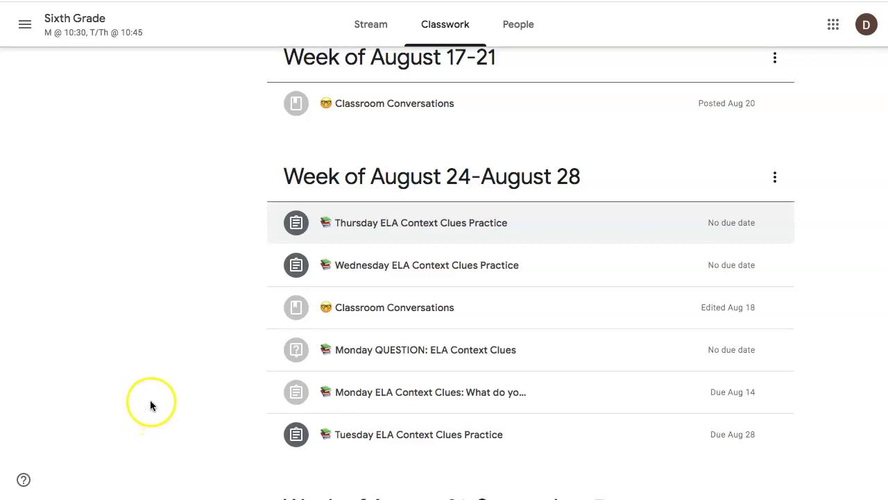
Expand the Thursday ELA Context Clues Practice post in Classwork and open its full assignment page.
left_click(351, 226)
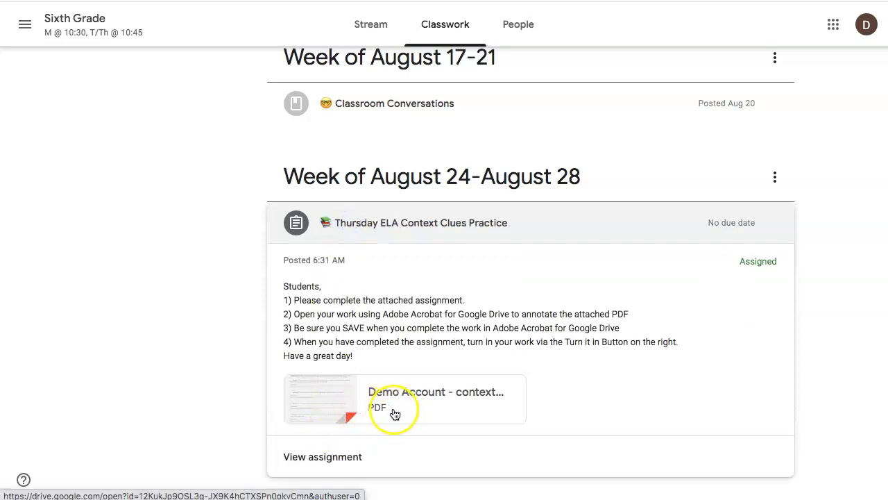
scroll(332, 383, "down", 2)
left_click(323, 362)
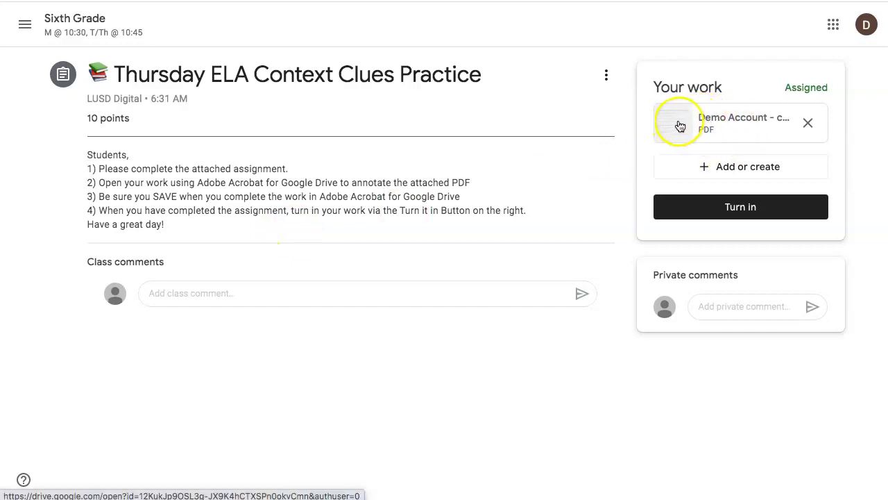
Preview the attached context-clues-1-1.pdf in Drive and list its Open with apps.
left_click(678, 123)
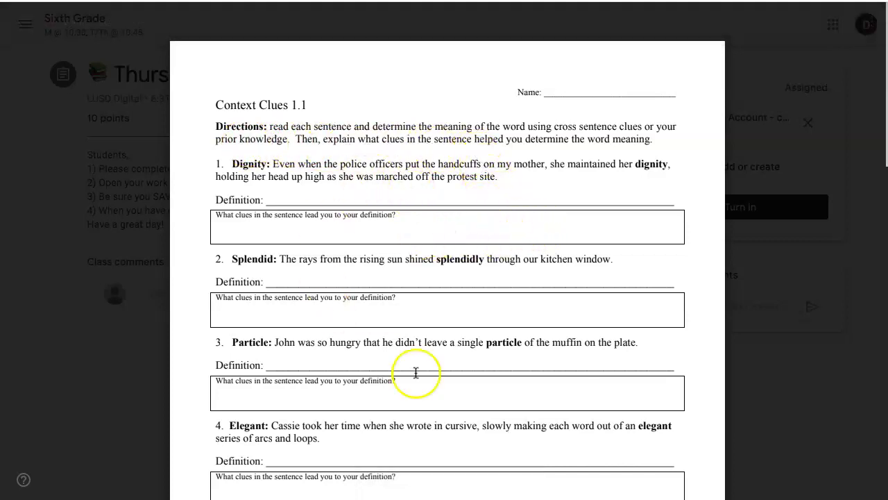
left_click(387, 31)
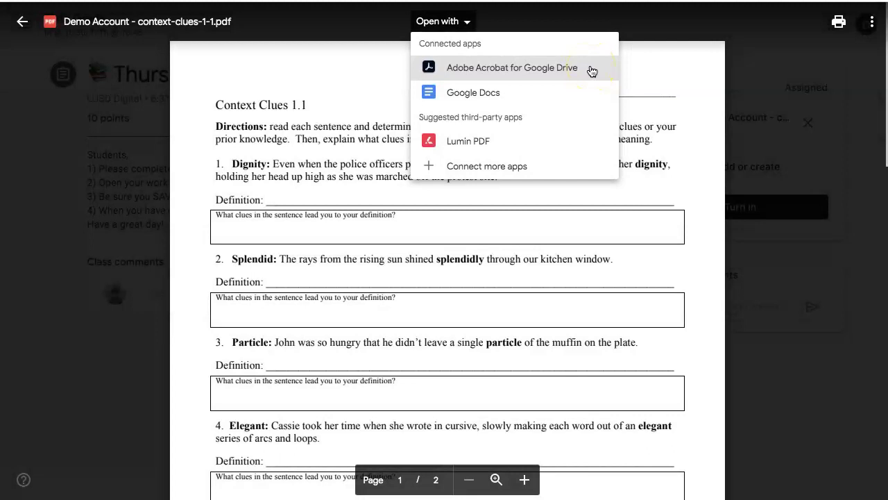
Open context-clues-1-1.pdf in Adobe Acrobat for Google Drive.
left_click(592, 70)
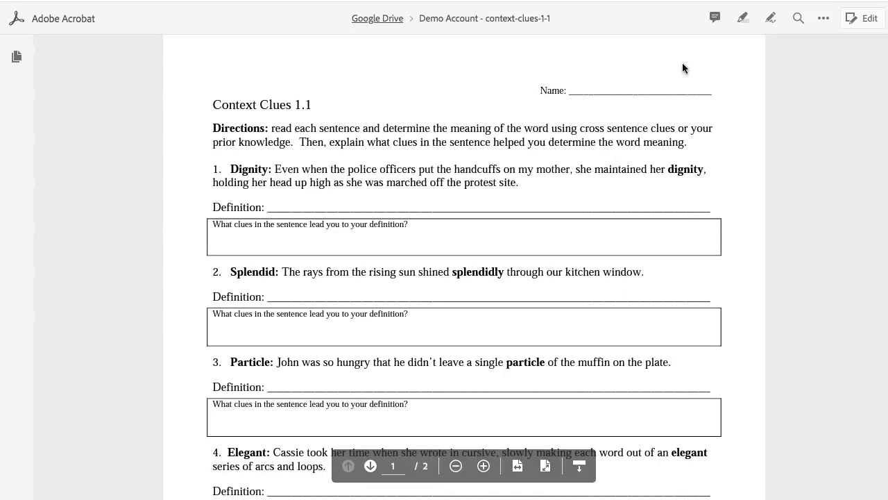
Add a sticky note reading 'Dignity means....' on the Dignity Definition line.
left_click(719, 29)
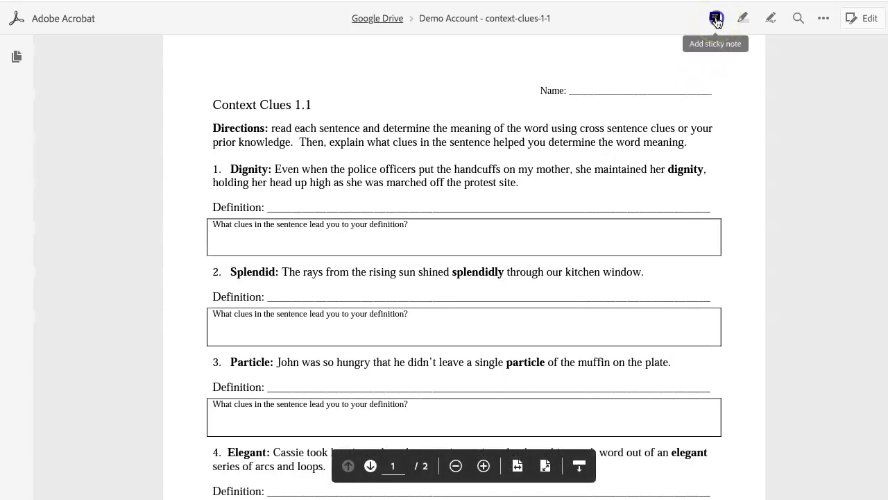
left_click(717, 20)
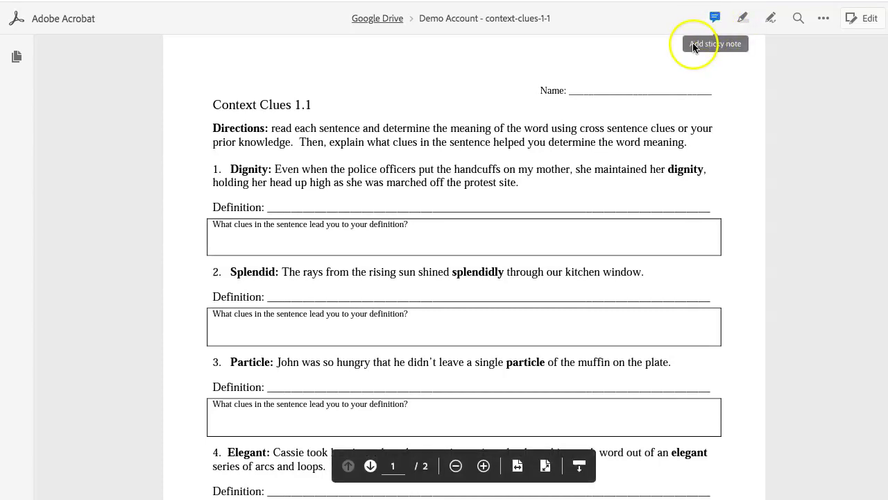
left_click(214, 217)
left_click(283, 203)
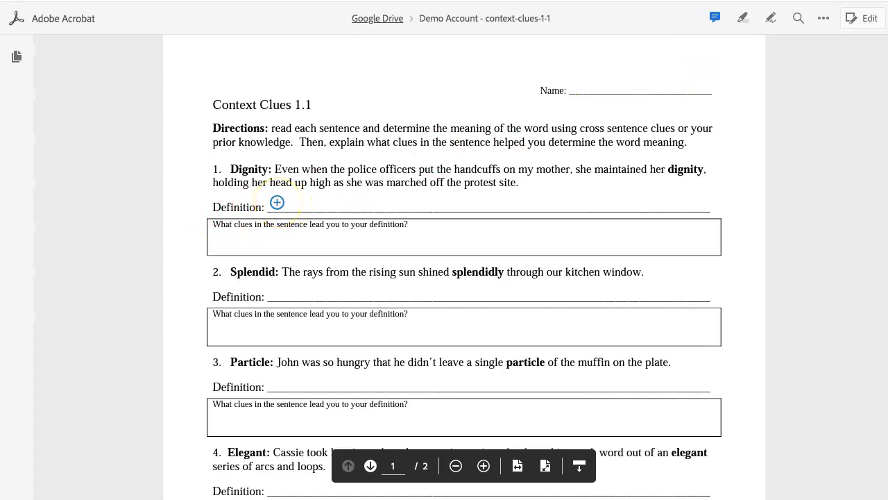
left_click(277, 202)
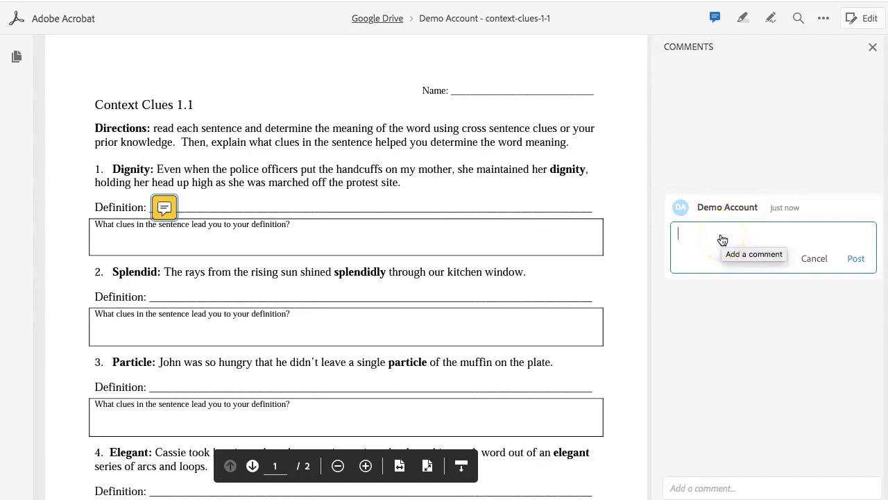
type("Dignity means....")
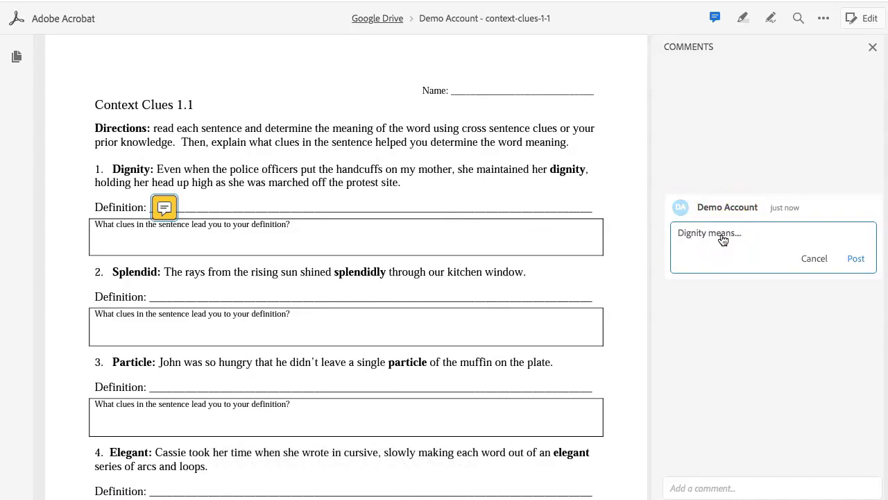
left_click(858, 259)
Add a second sticky note 'One clue is....' in question 1's first answer box.
left_click(534, 15)
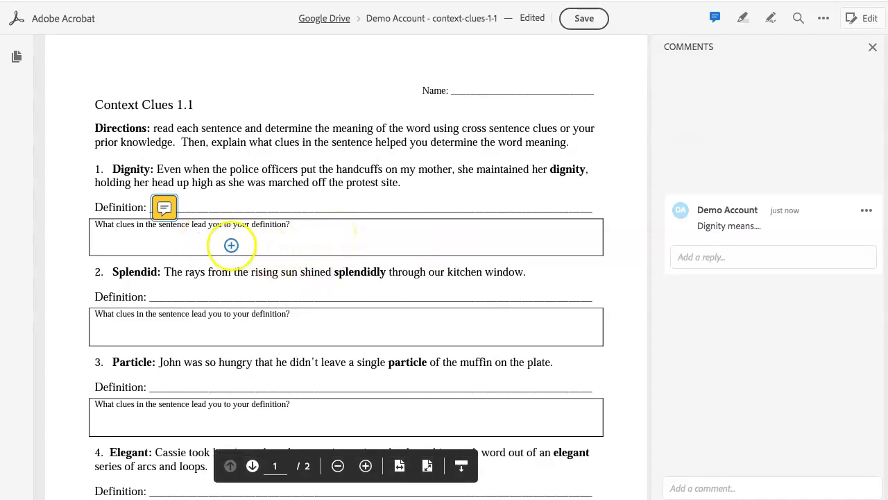
left_click(228, 242)
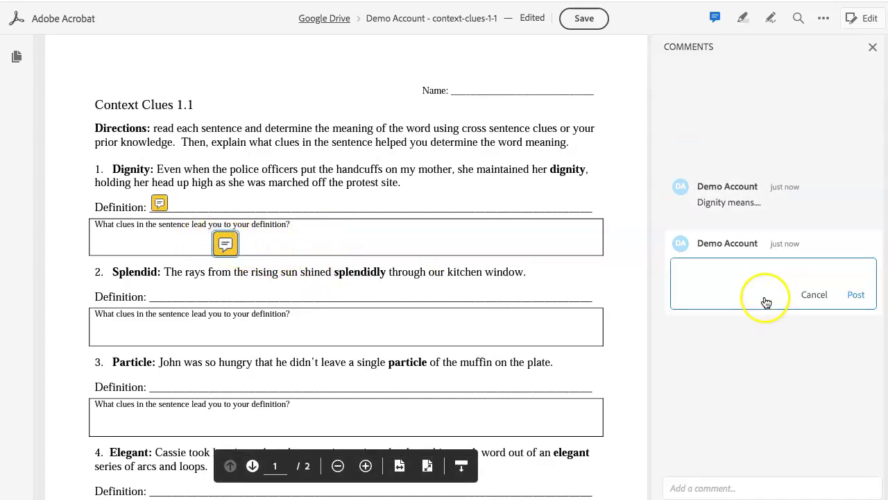
type("One clue is....")
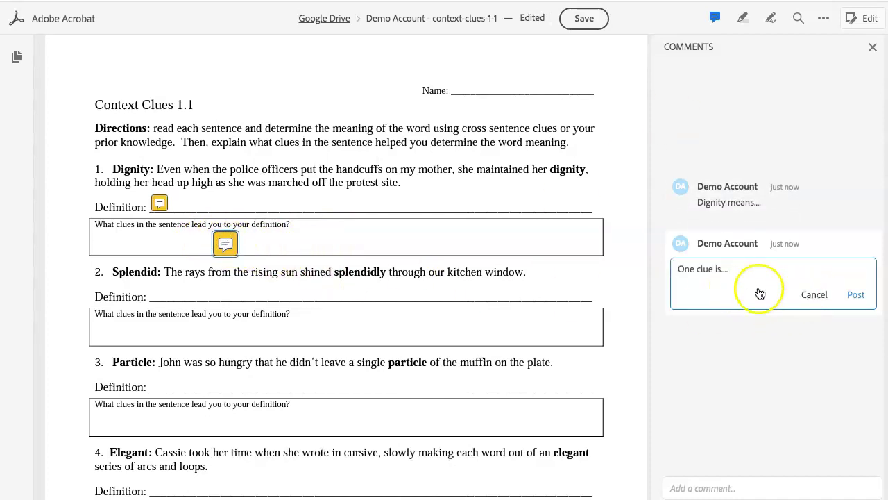
left_click(853, 295)
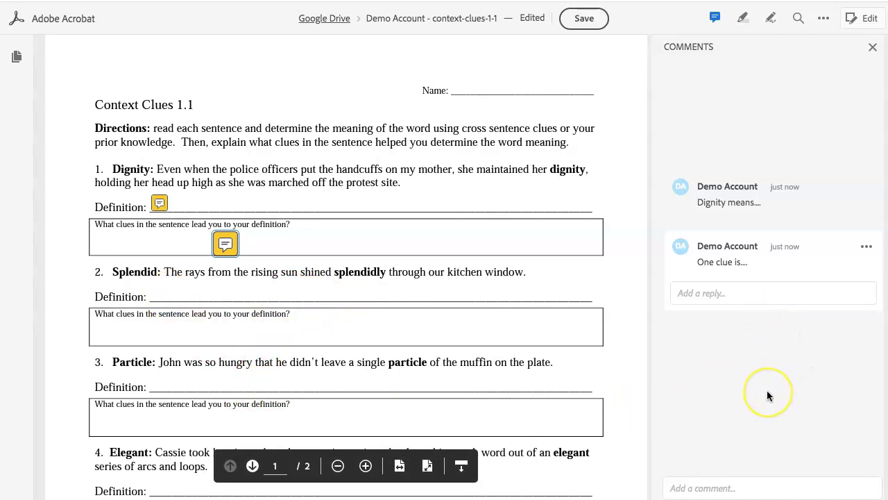
Save both notes, then recolour the Dignity Definition sticky note pale purple.
left_click(583, 21)
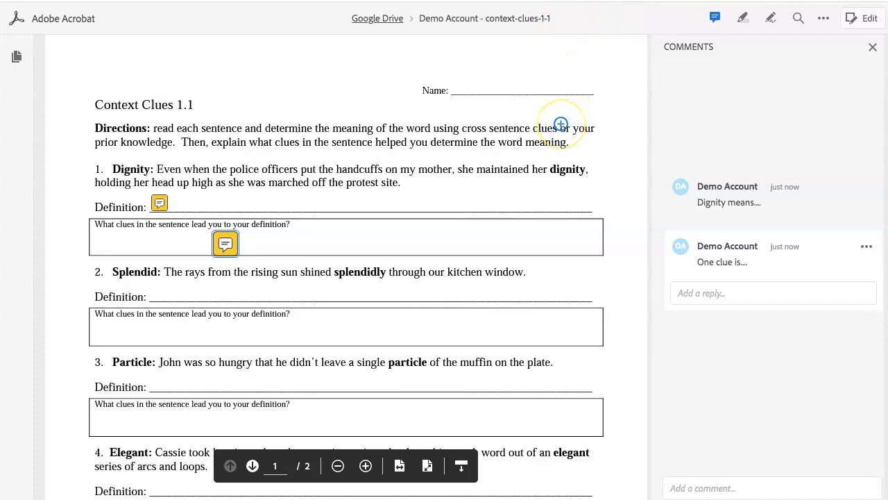
key("Escape")
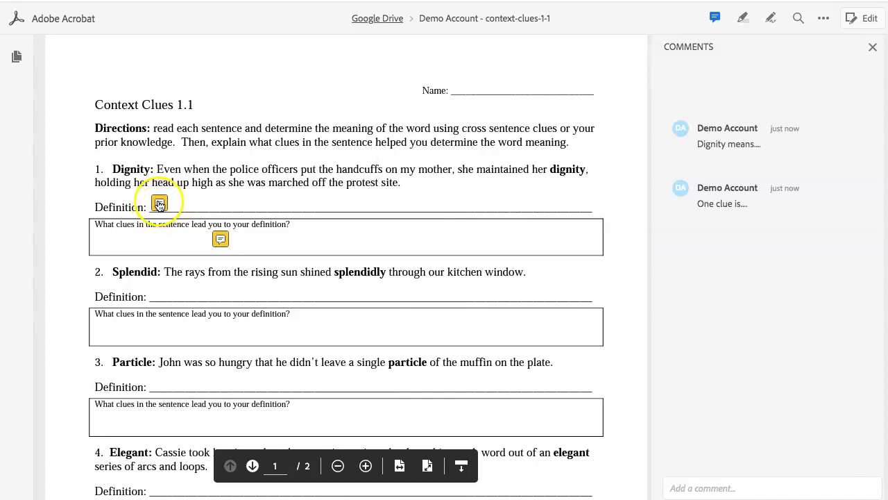
left_click(160, 204)
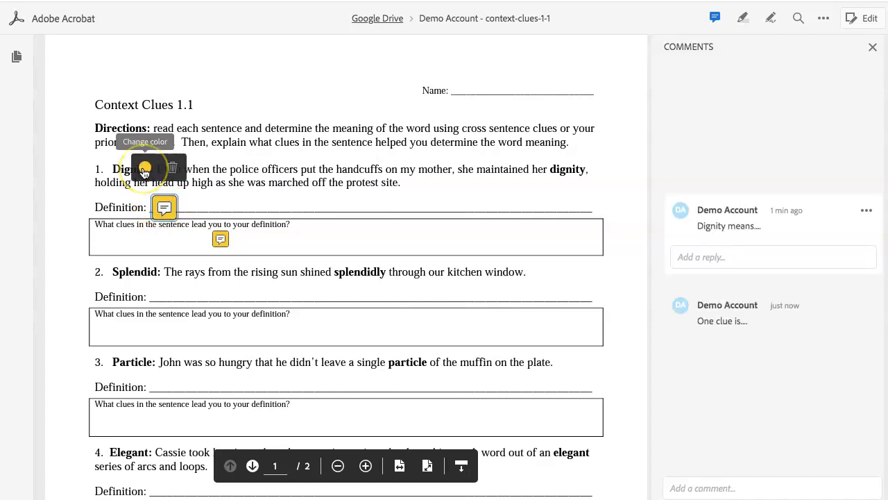
left_click(144, 169)
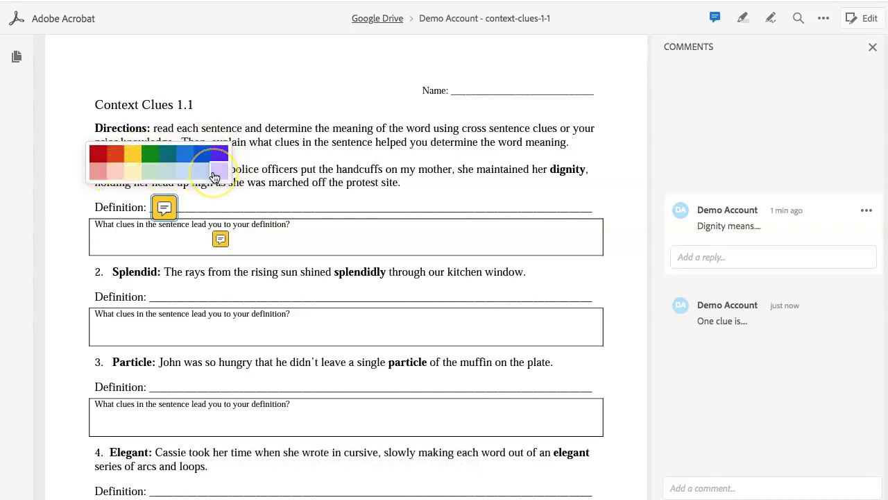
left_click(214, 177)
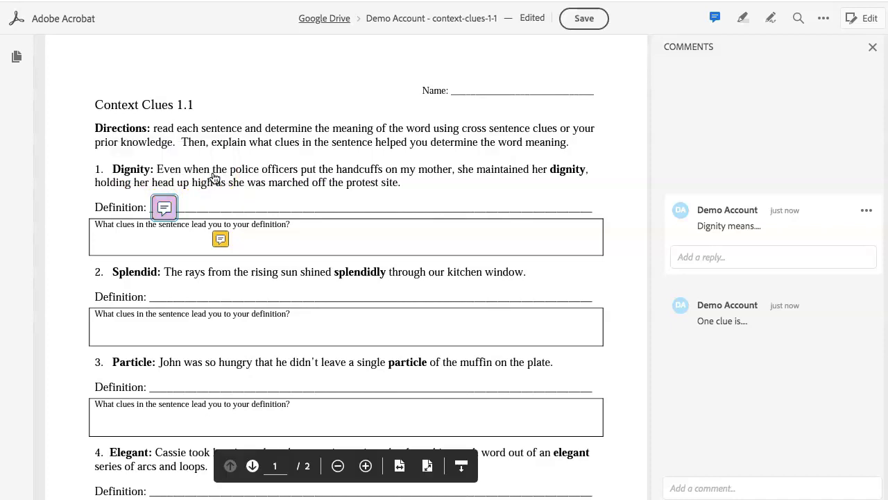
left_click(424, 200)
Save, then highlight the Directions sentence with the comment 'my annotation'.
left_click(734, 59)
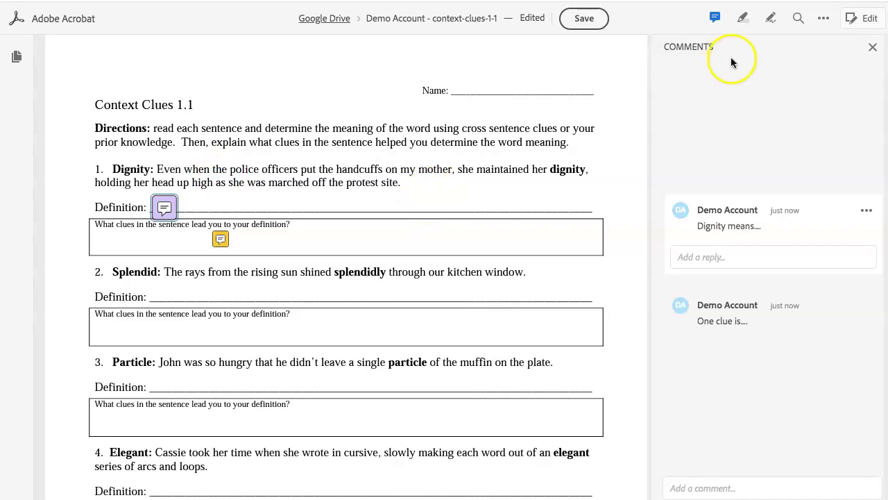
left_click(742, 22)
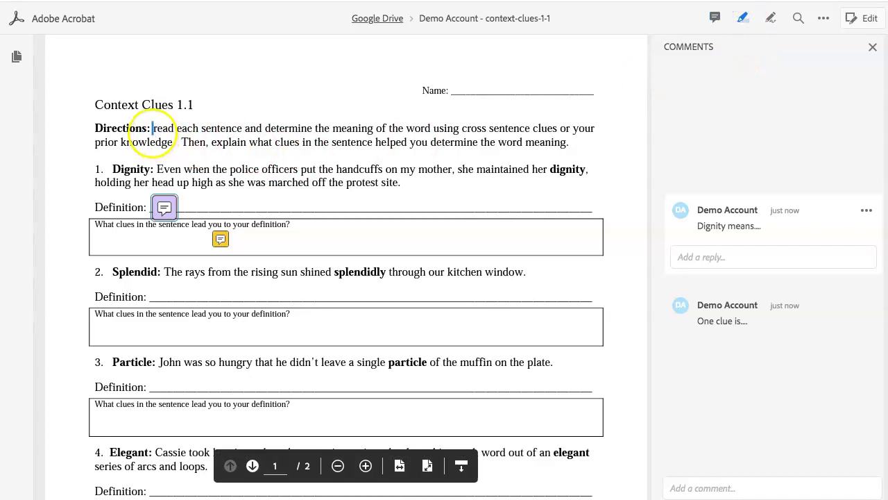
left_click_drag(152, 127, 174, 141)
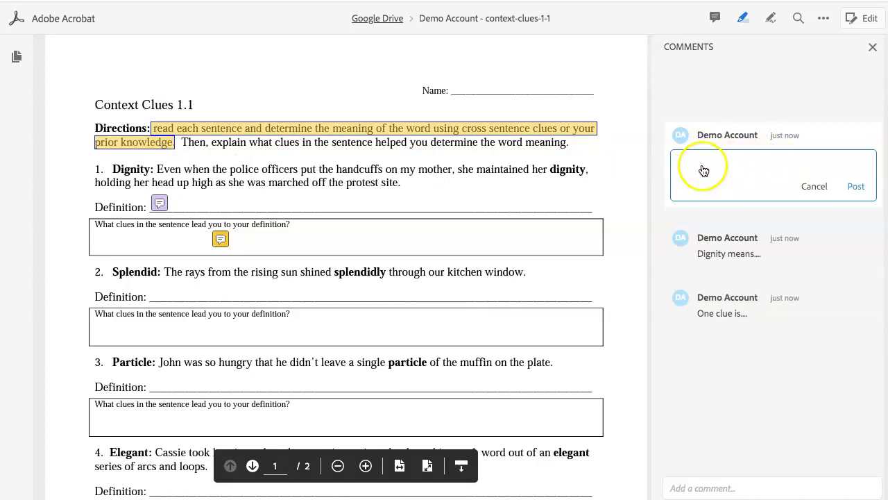
type("my annotation")
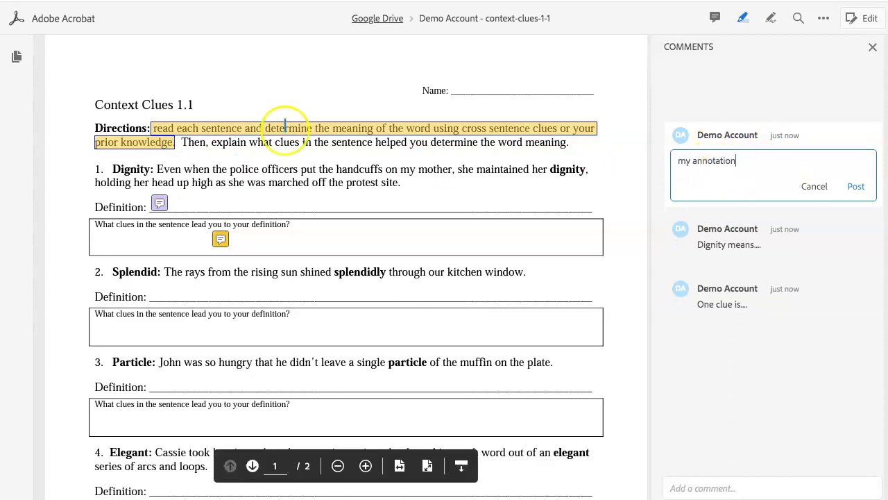
left_click(855, 184)
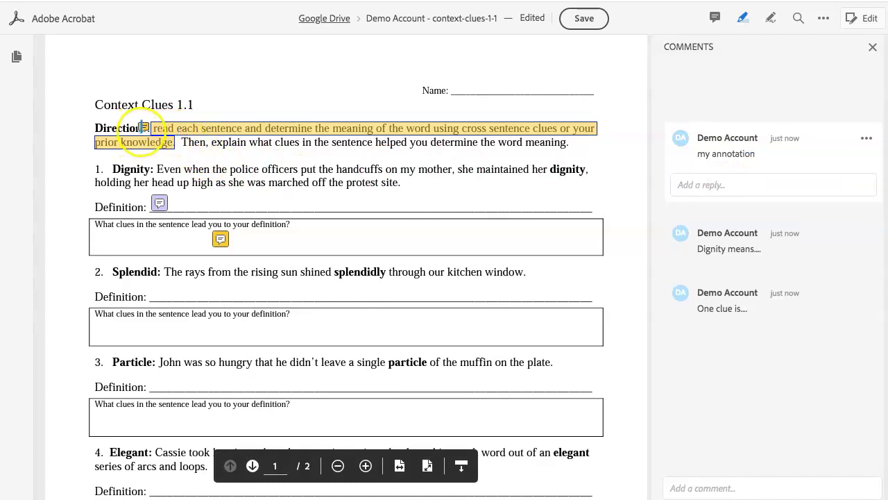
Turn the Directions highlight light pink and save the worksheet.
left_click(139, 128)
left_click(331, 96)
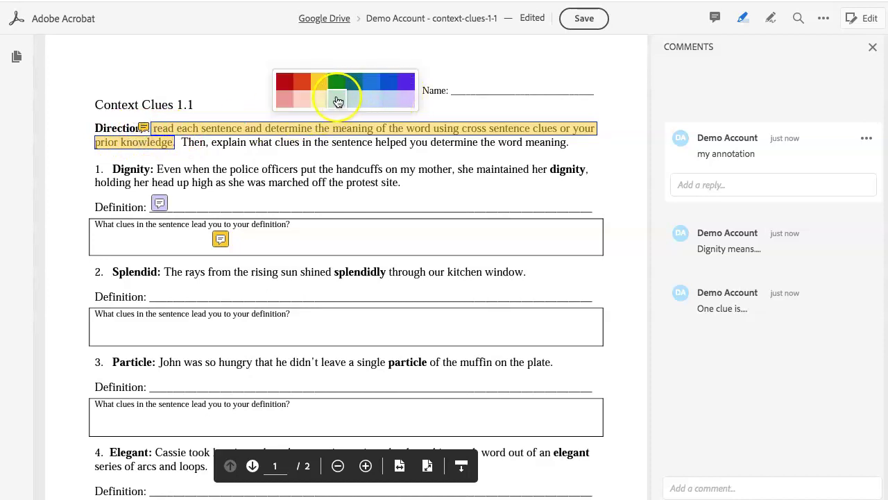
left_click(284, 100)
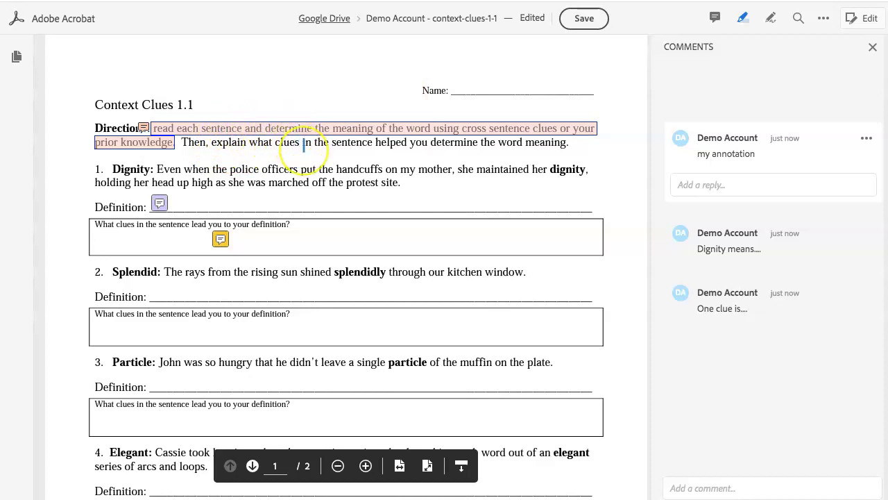
left_click(585, 20)
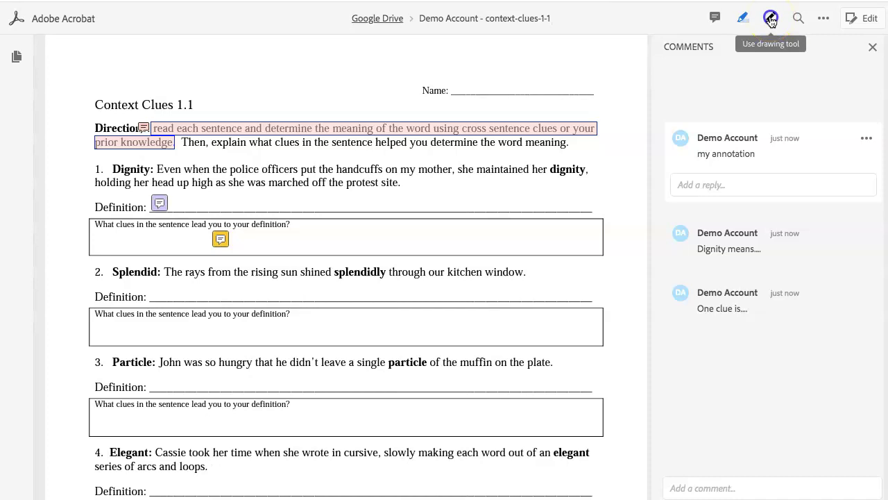
Handwrite Hello in the Splendid box, thin its strokes to 1pt, and shrink it leftward.
left_click(771, 18)
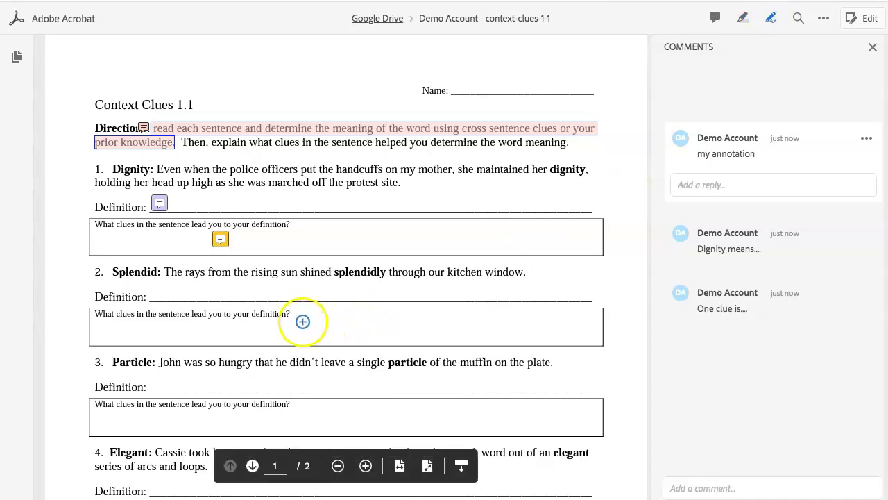
mouse_move(304, 310)
left_mouse_down()
mouse_move(302, 340)
mouse_move(317, 323)
mouse_move(324, 337)
mouse_move(413, 333)
left_mouse_up()
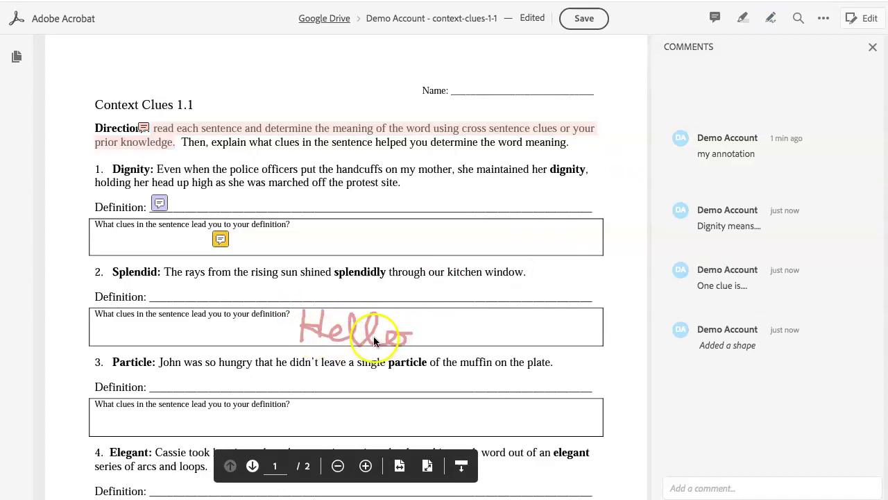
left_click(315, 329)
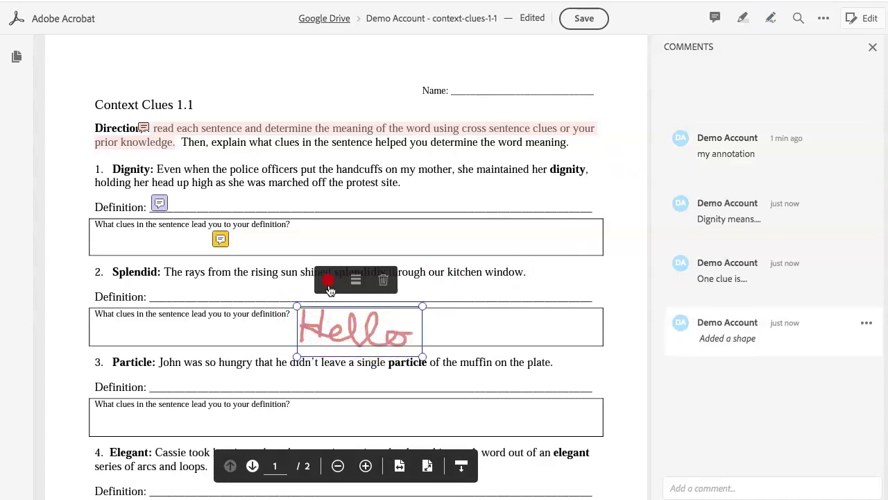
left_click(355, 279)
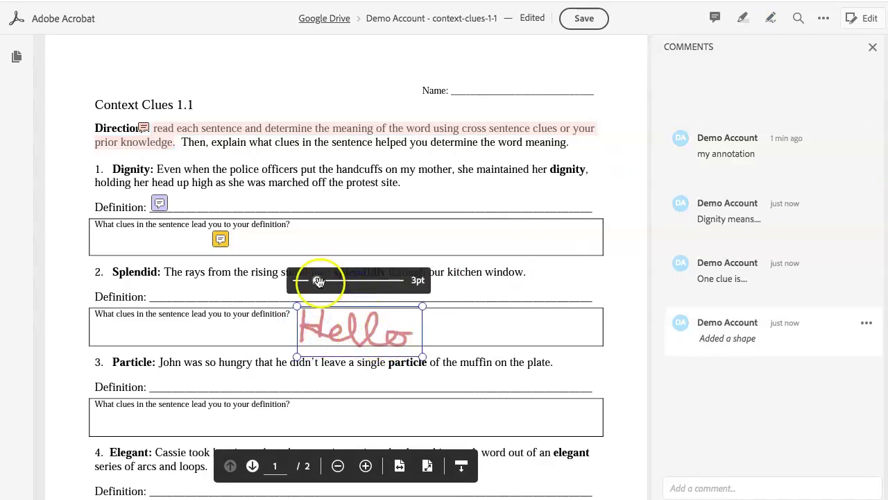
left_click_drag(324, 282, 277, 282)
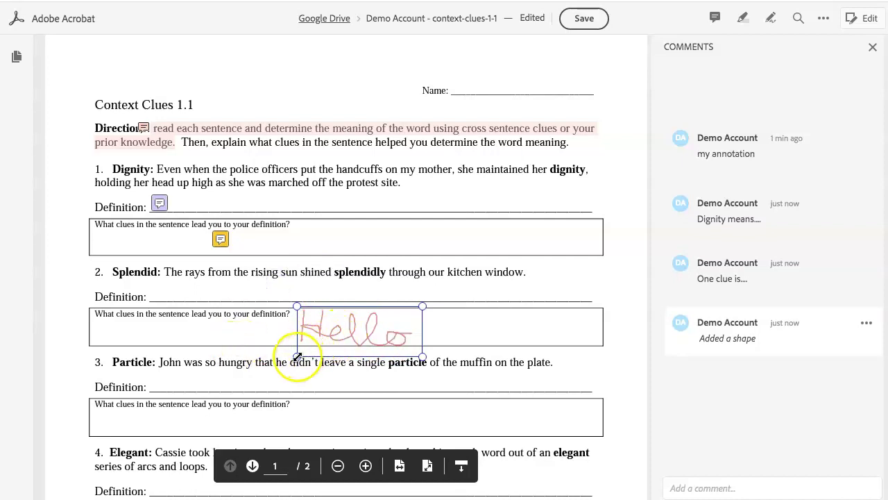
left_click_drag(297, 356, 139, 335)
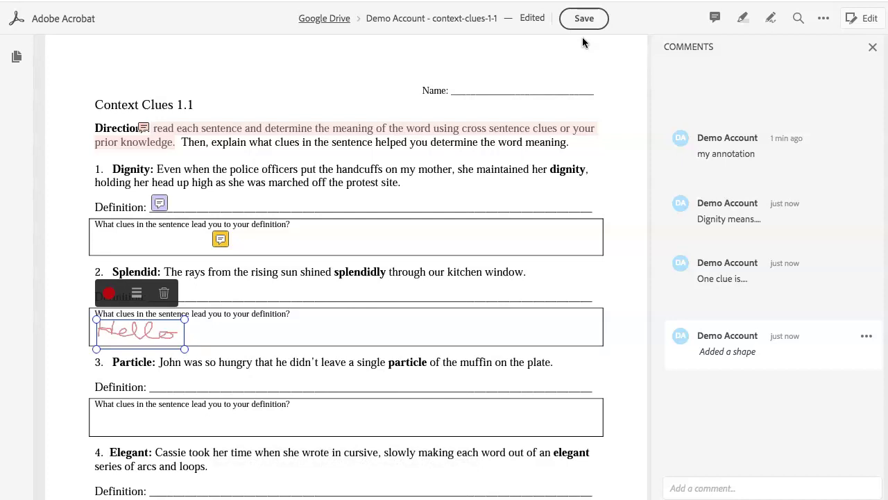
Save the worksheet with Ctrl+S and scroll to review the shrunken Hello drawing.
key("ctrl+s")
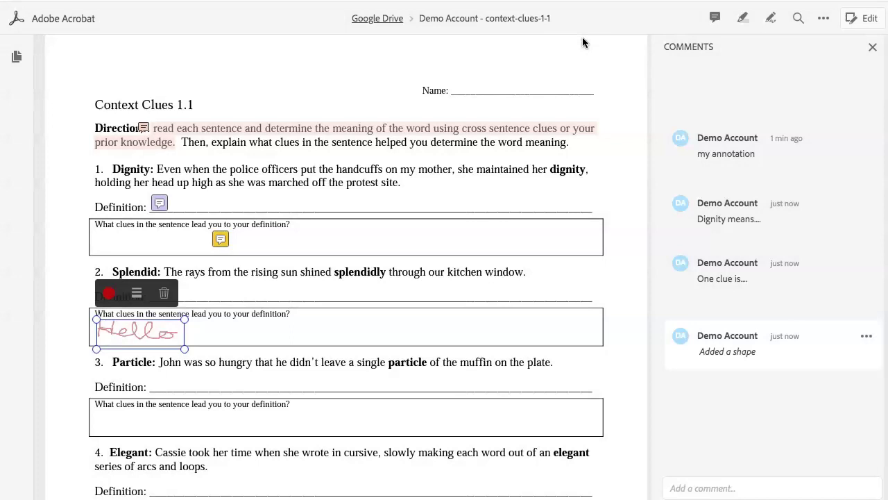
left_click(628, 131)
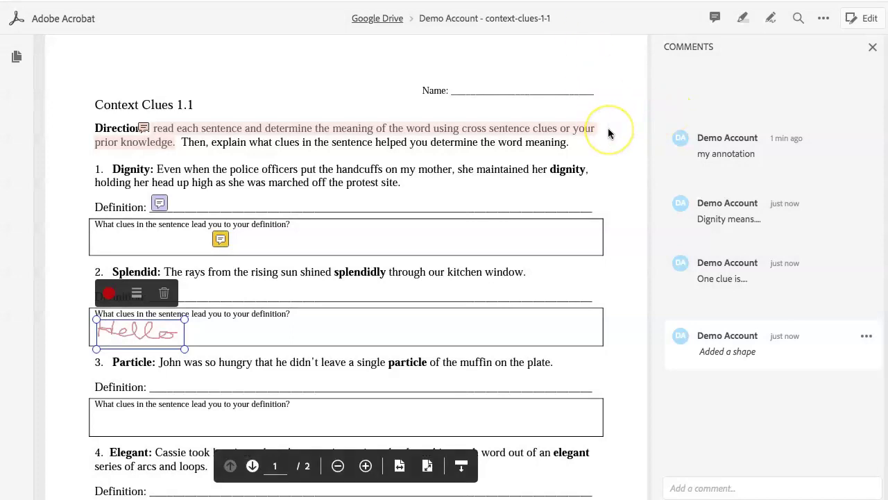
scroll(608, 128, "down", 2)
scroll(570, 54, "up", 2)
Edit and re-post the 'Dignity means....' comment unchanged, then save the worksheet.
left_click(568, 86)
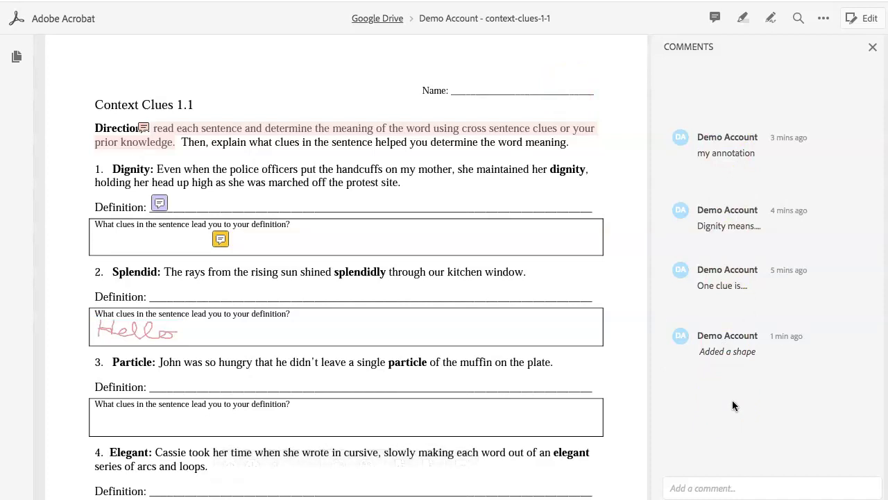
left_click(717, 226)
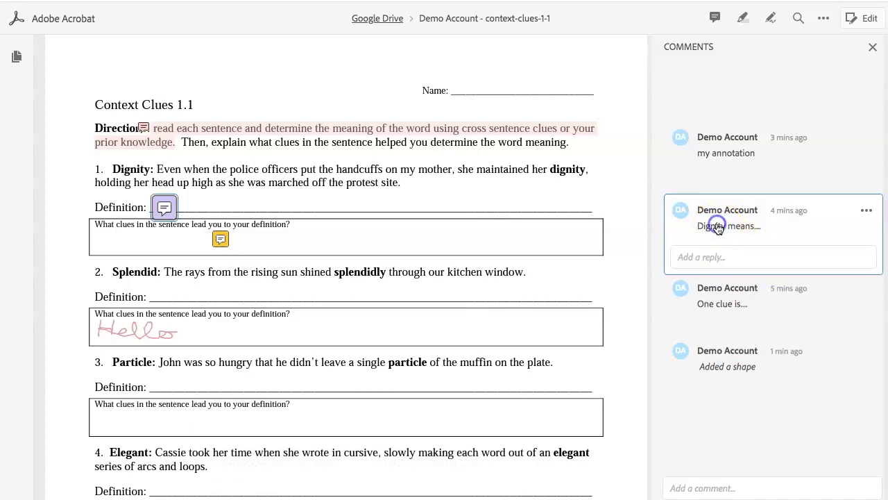
left_click(868, 213)
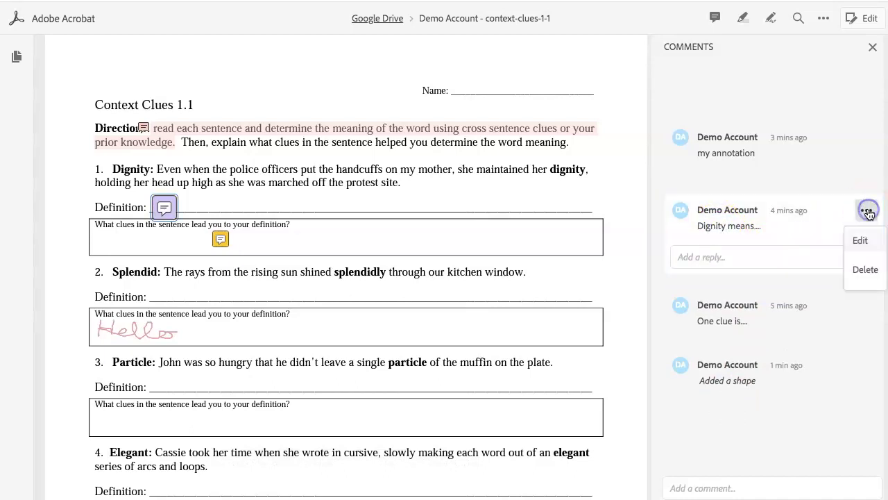
left_click(858, 243)
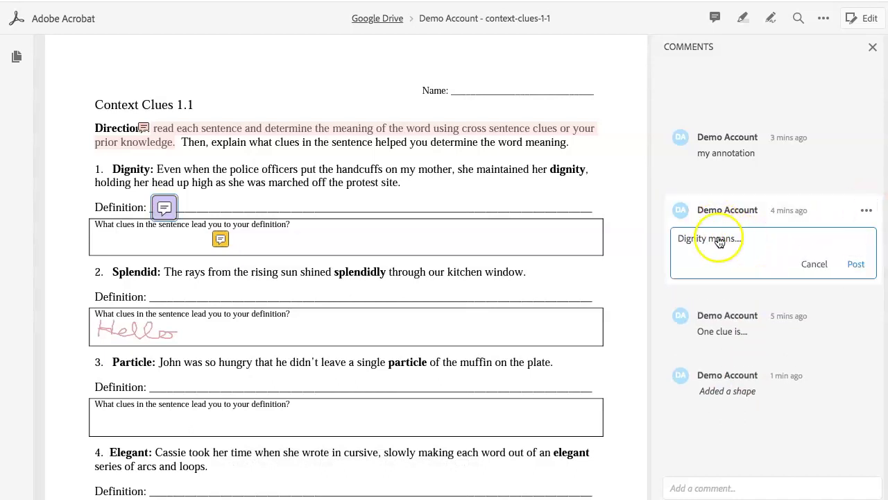
left_click(856, 265)
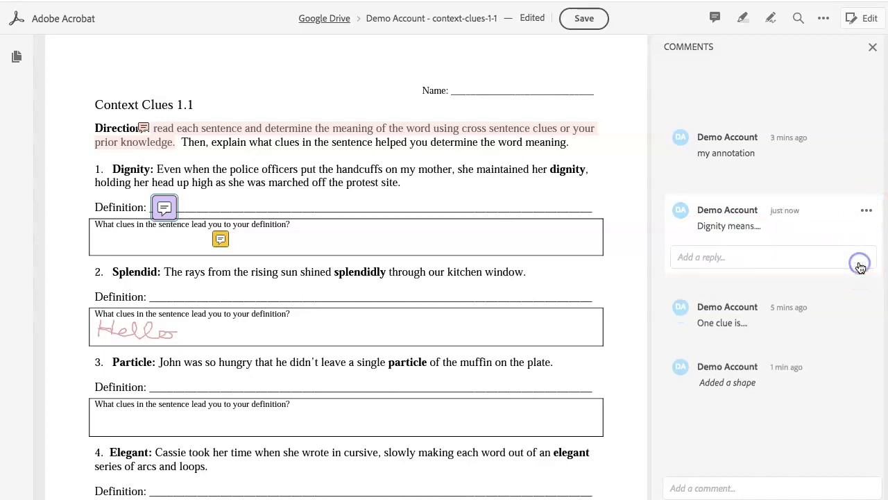
left_click(584, 20)
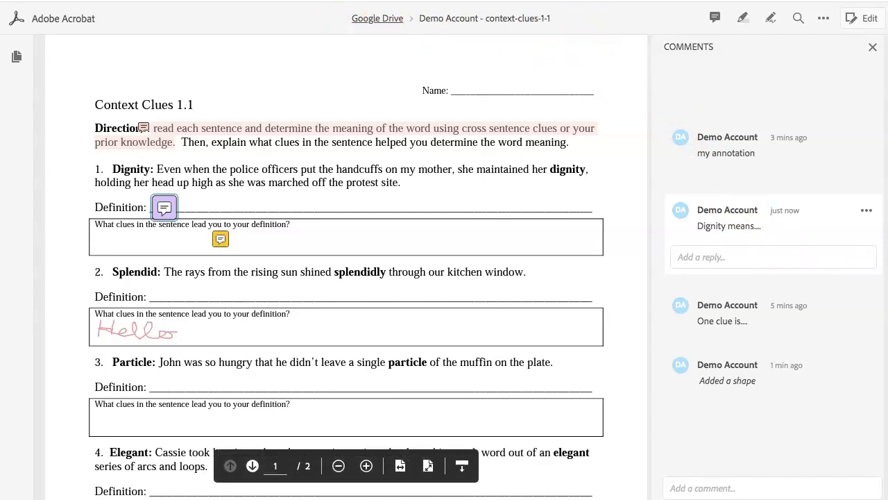
Close Acrobat and the Drive preview, then turn in the context-clues PDF and confirm.
key("ctrl+w")
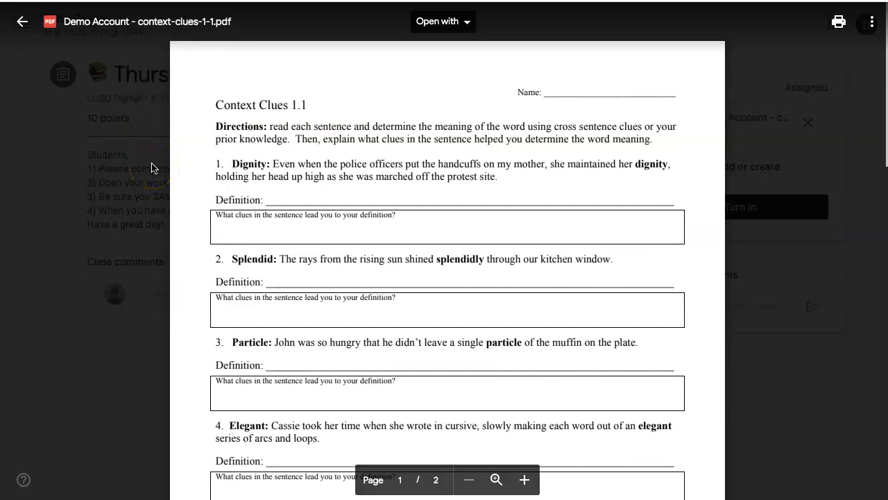
left_click(22, 22)
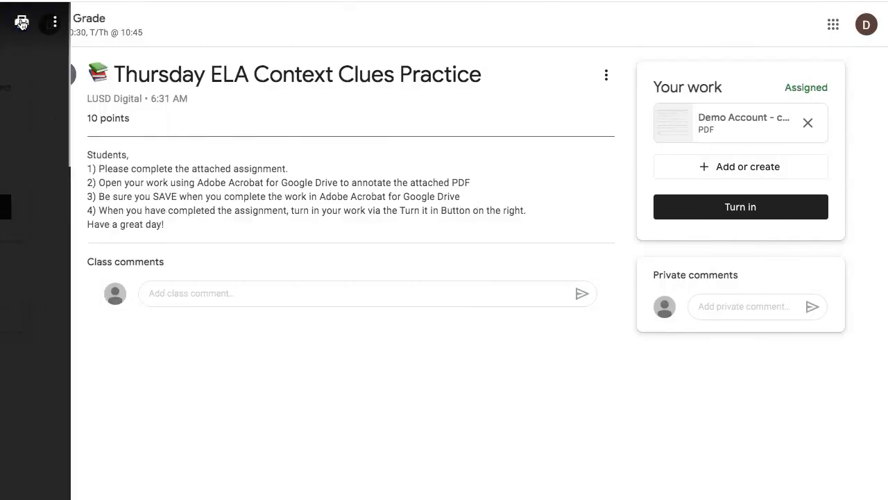
left_click(743, 208)
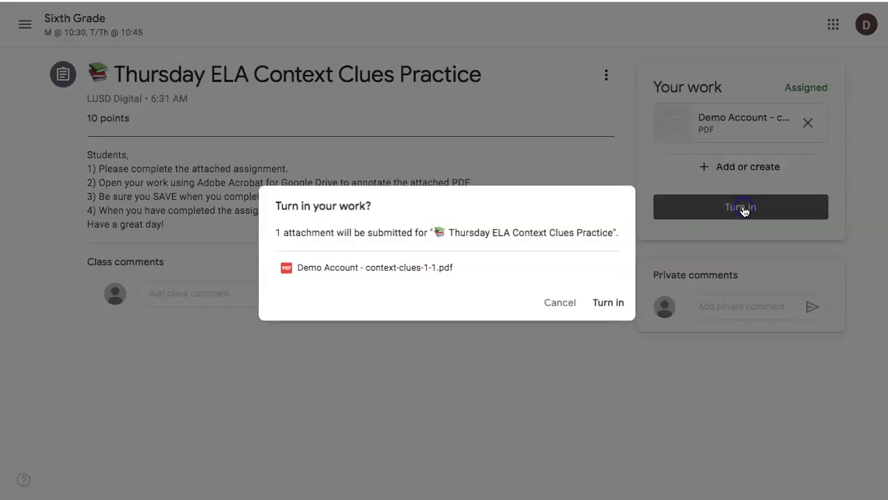
left_click(609, 304)
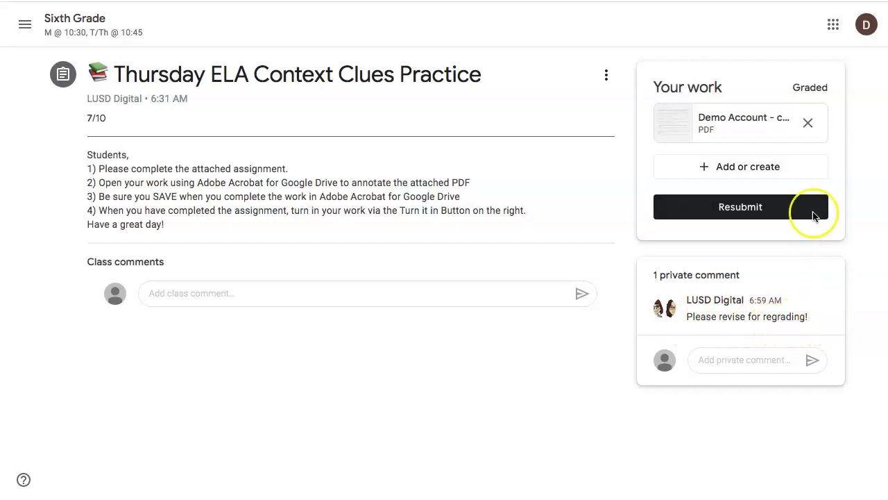
Open the attached context-clues PDF from Drive in Adobe Acrobat for Google Drive.
left_click(717, 122)
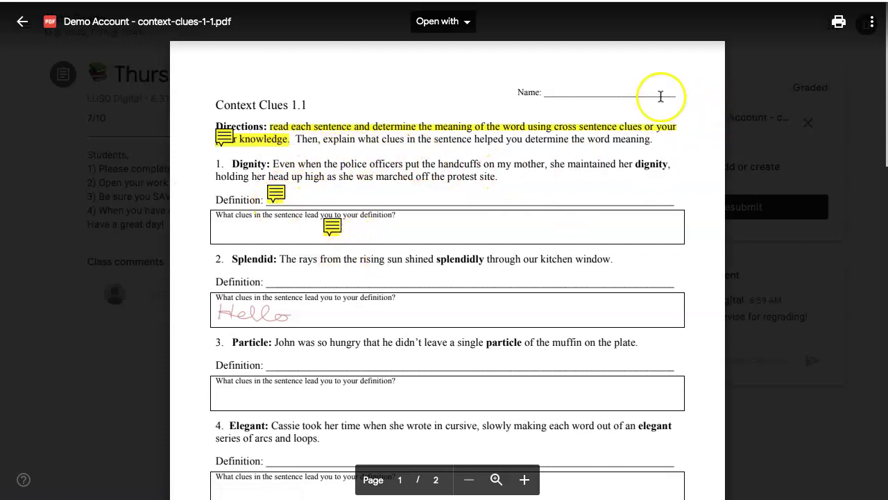
left_click(467, 22)
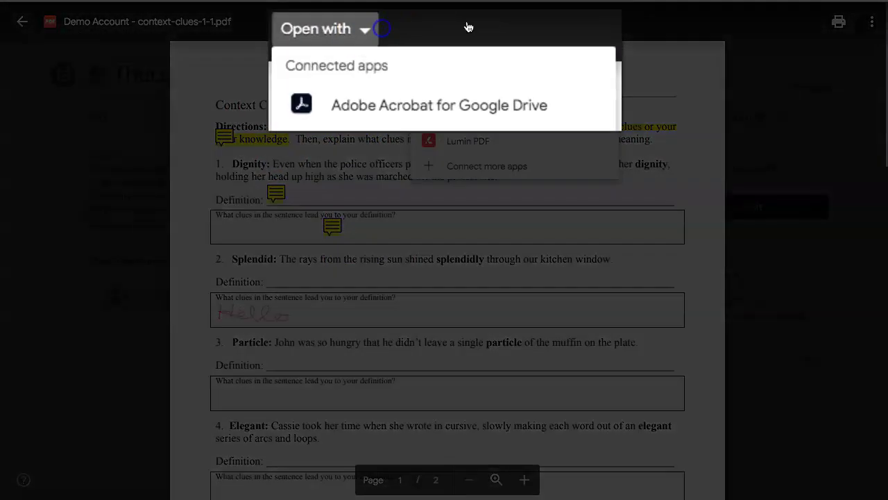
key("Return")
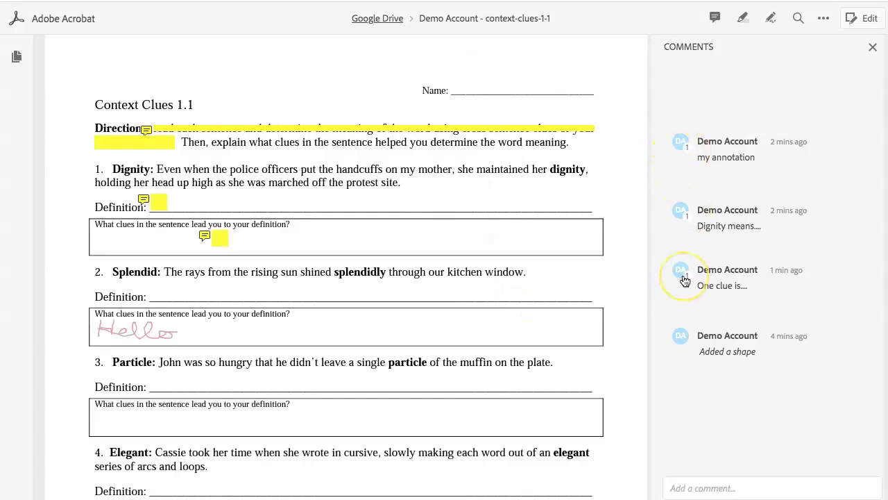
Reply 'here are my revisions' to the teacher's note on the 'my annotation' comment.
left_click(683, 146)
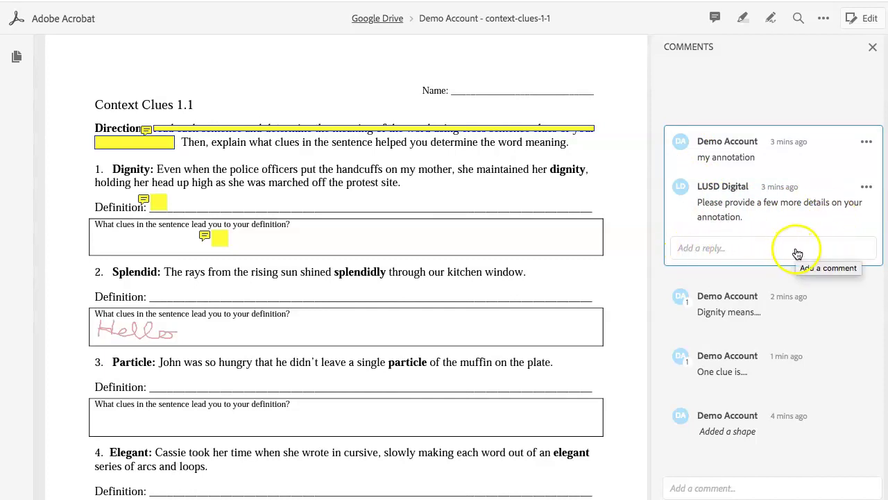
left_click(746, 250)
type("here are my revision")
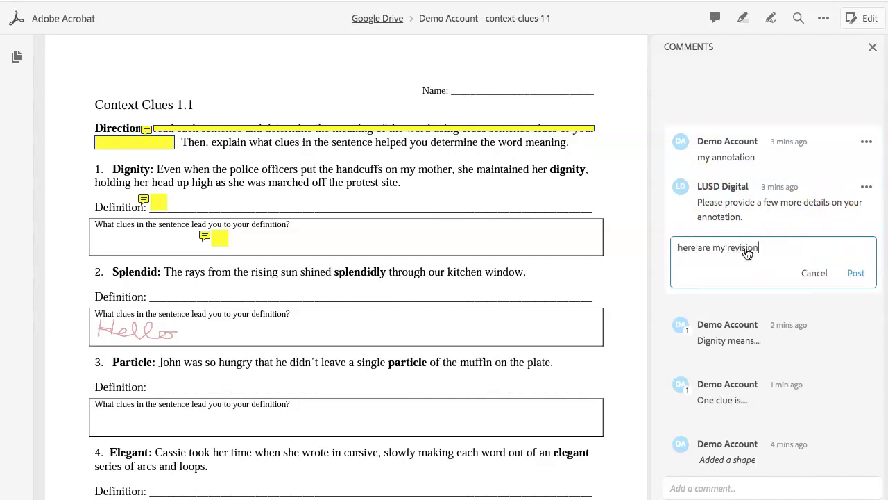
type("s")
left_click(856, 274)
left_click(855, 274)
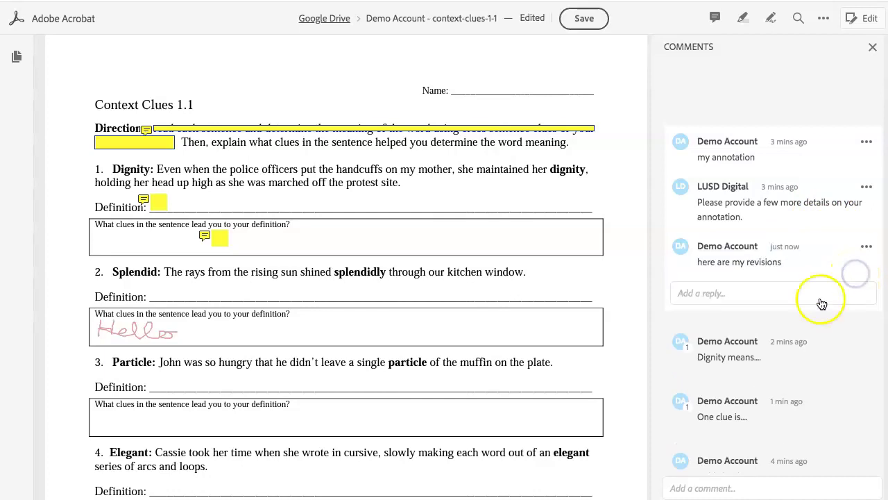
Read the teacher's replies on the Dignity and 'One clue is...' comments, then save the worksheet.
scroll(752, 325, "down", 3)
left_click(687, 199)
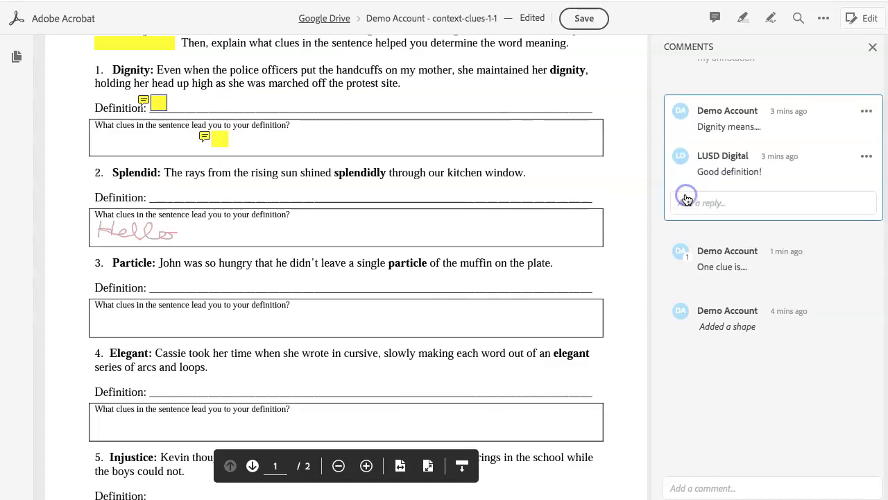
left_click(684, 256)
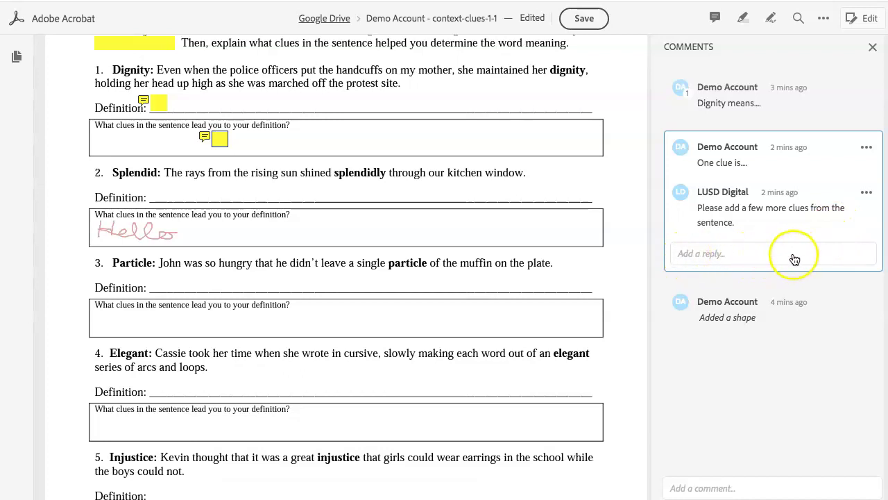
left_click(592, 23)
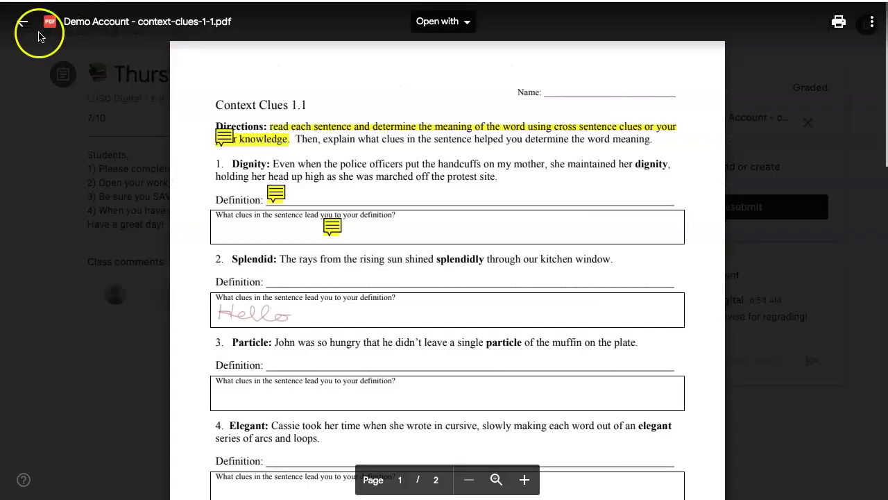
Close Acrobat and return to the graded Thursday ELA Context Clues Practice assignment.
left_click(23, 22)
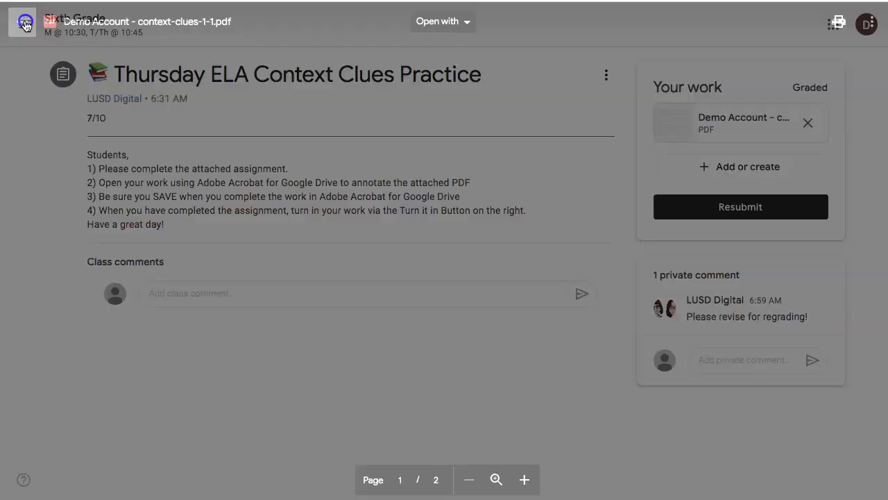